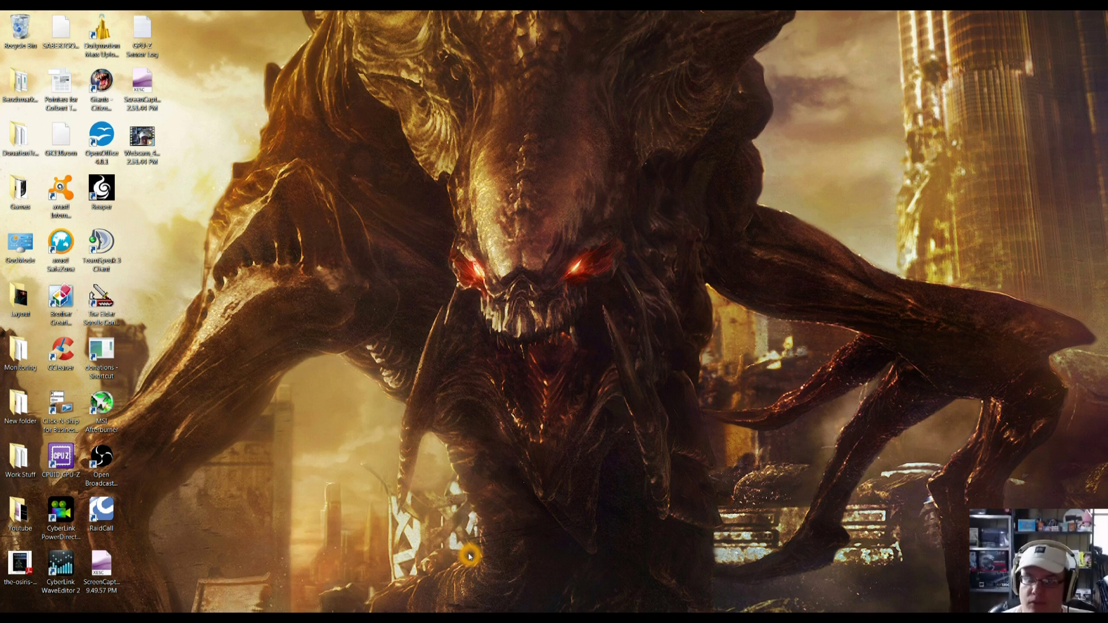
# Search for "disk management", open the tool for creating and formatting hard disk partitions, and maximize its window
pyautogui.press('super')
pyautogui.click(42, 599)
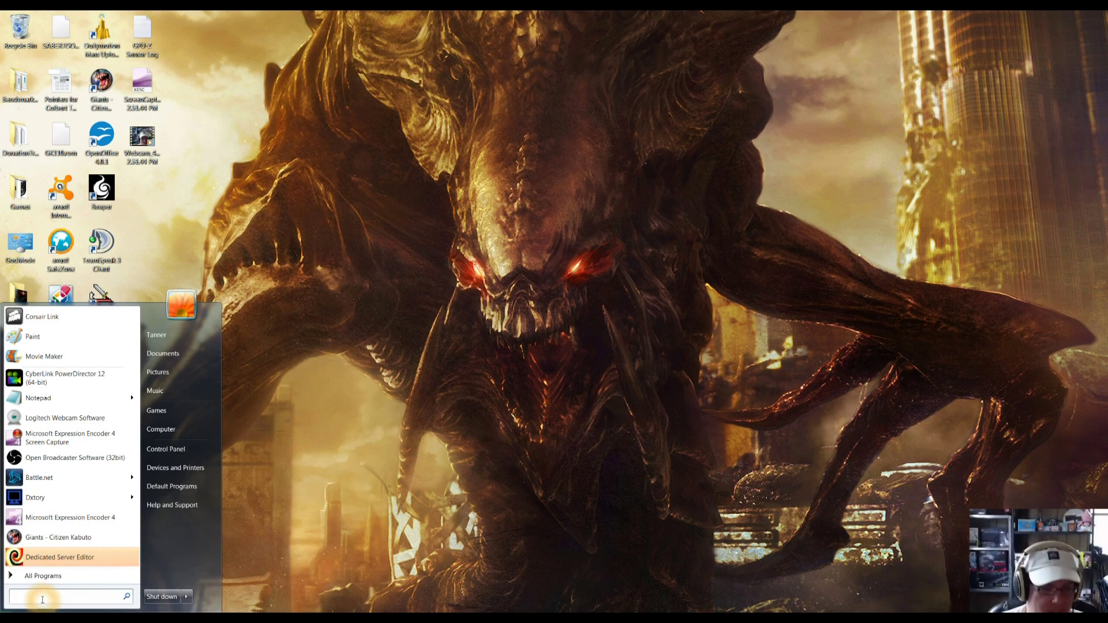
pyautogui.write('disk')
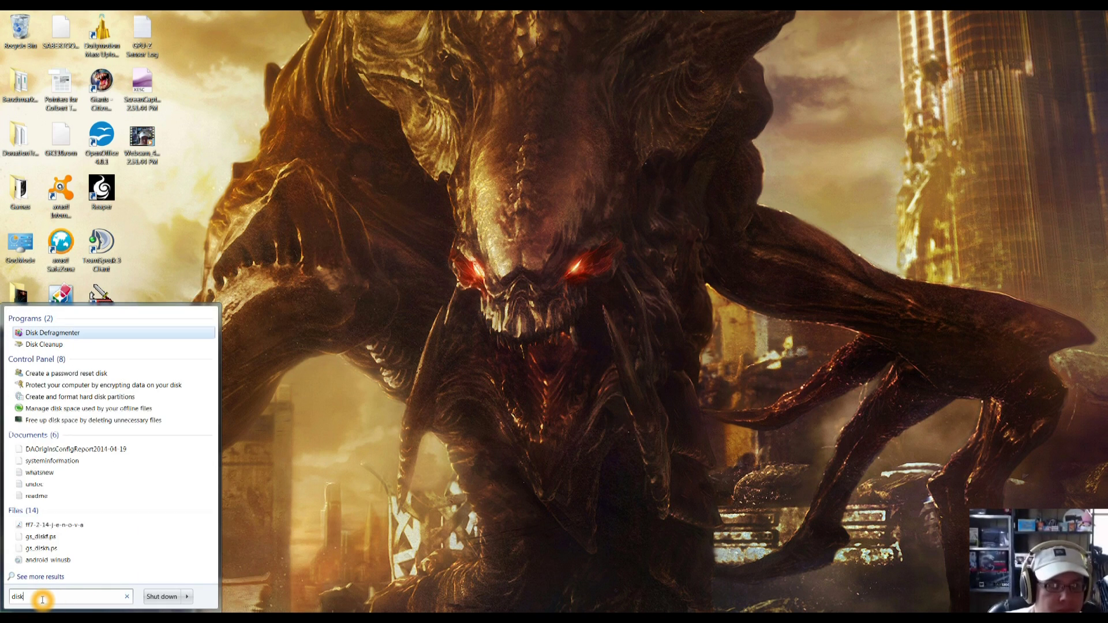
pyautogui.write(' manag')
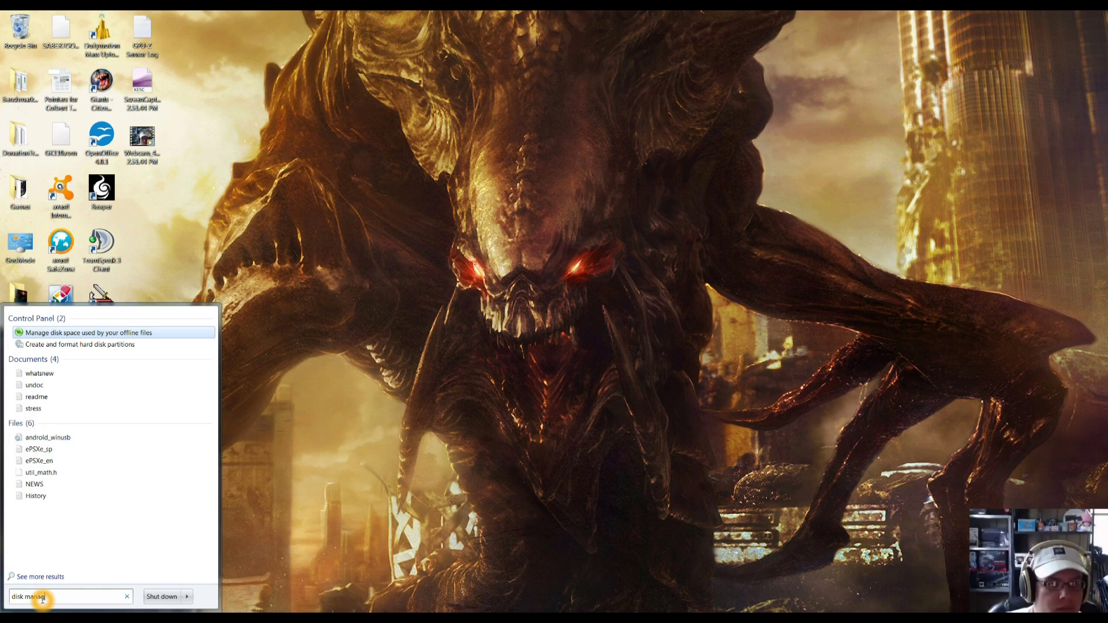
pyautogui.write('ement')
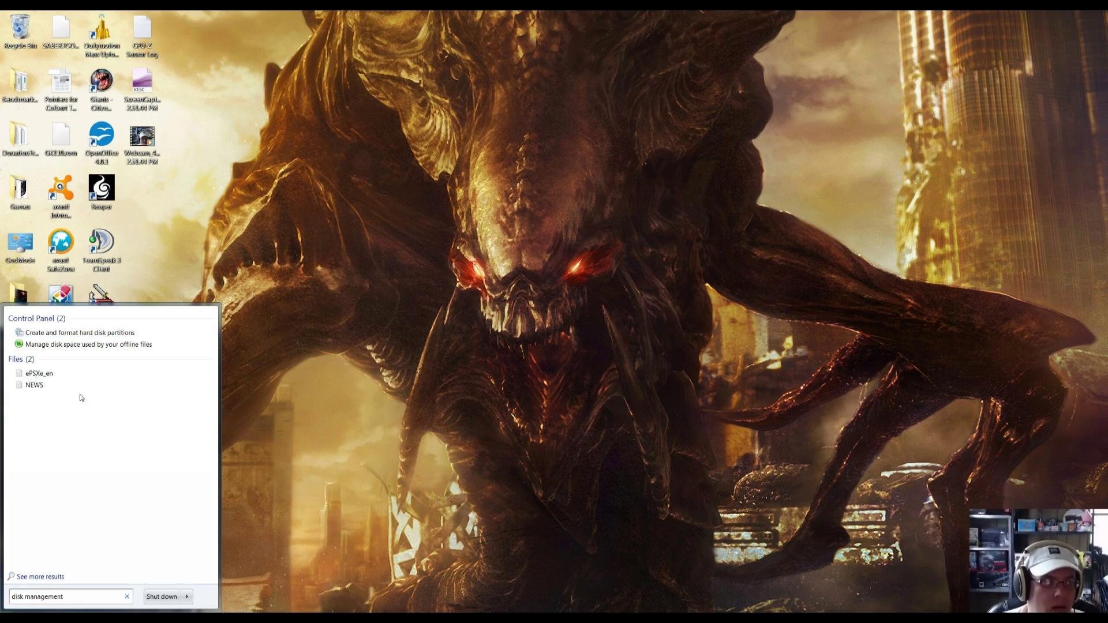
pyautogui.click(94, 333)
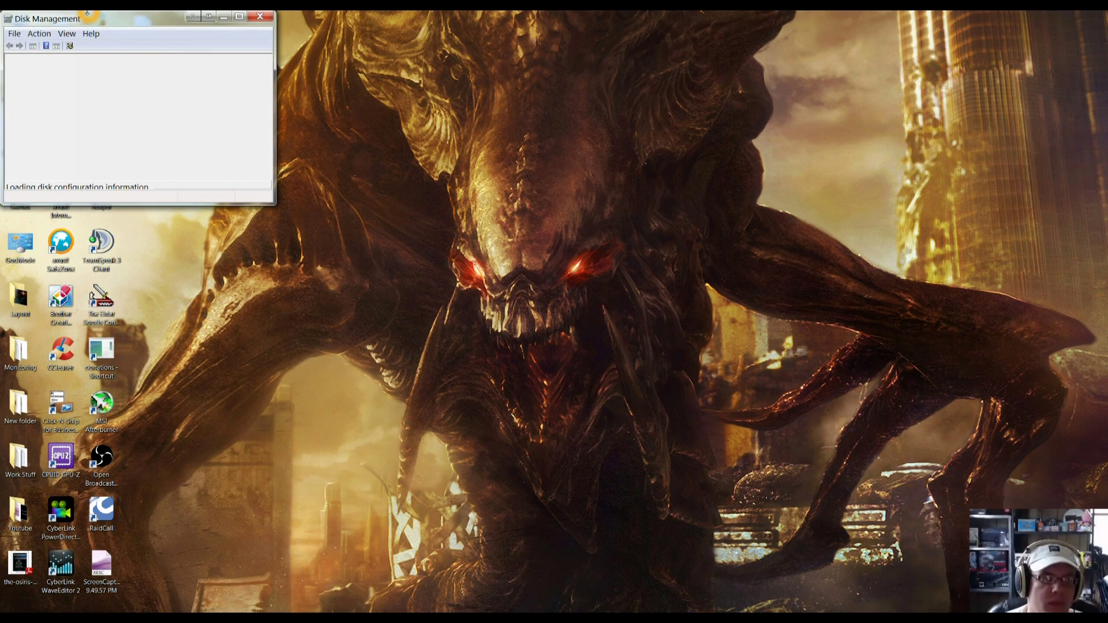
pyautogui.moveTo(201, 27); pyautogui.dragTo(483, 50)
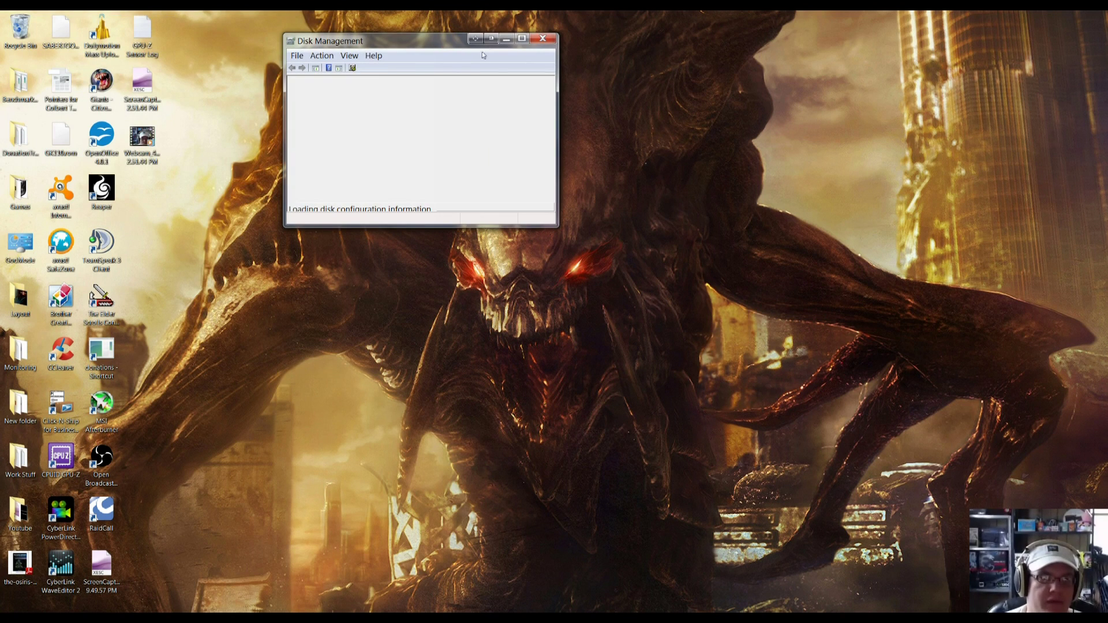
pyautogui.click(521, 39)
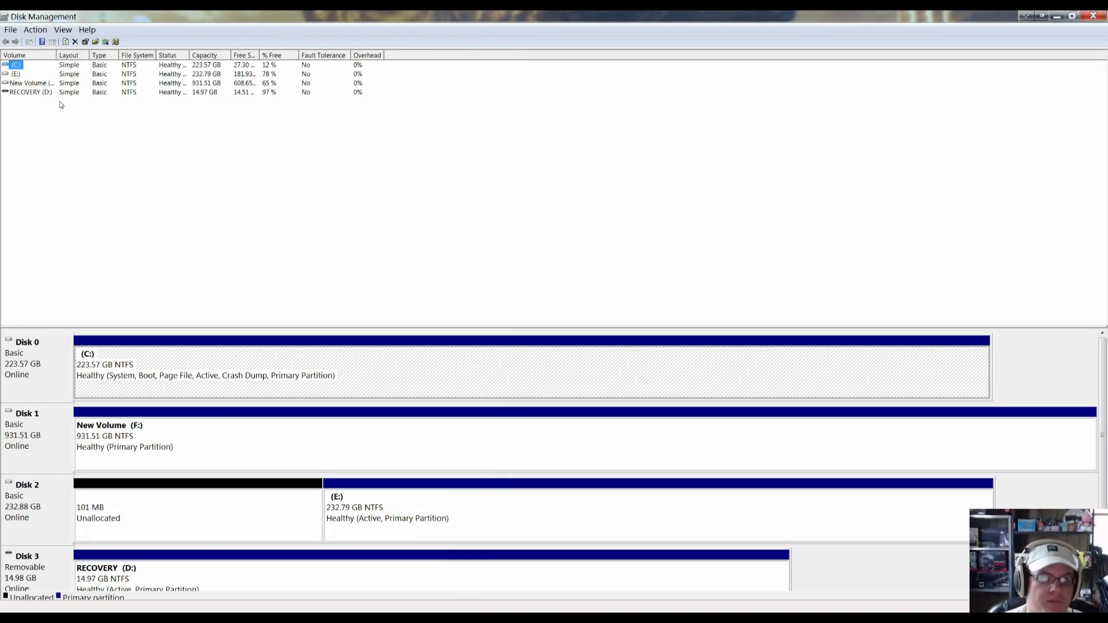
# Examine the RECOVERY (D:) volume and its removable Disk 3 entry, including its type, size and online status
pyautogui.click(41, 93)
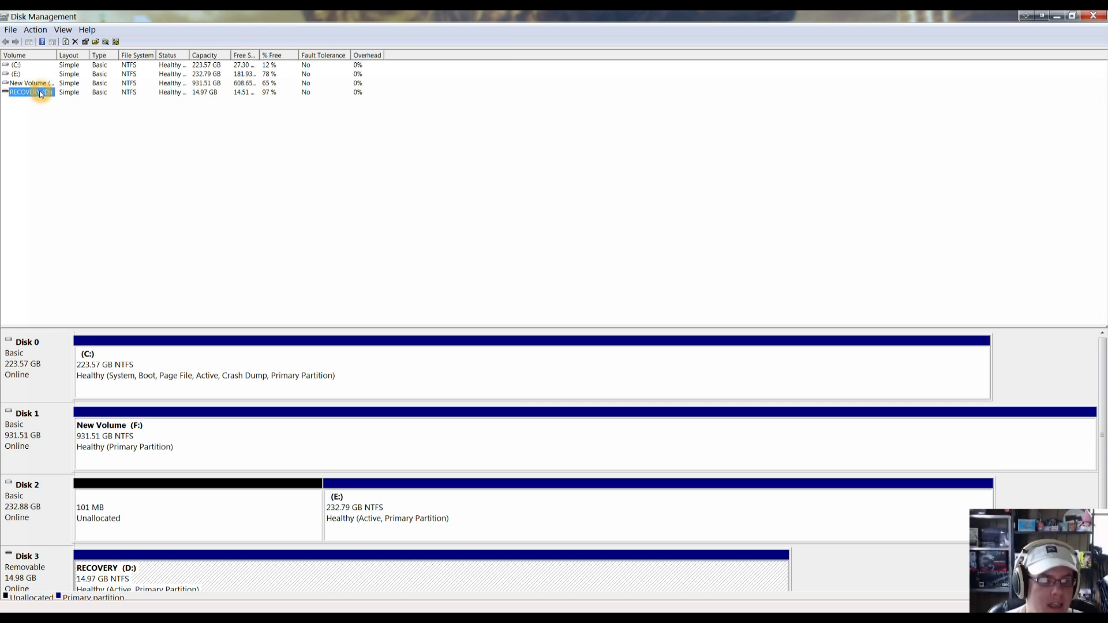
pyautogui.click(23, 568)
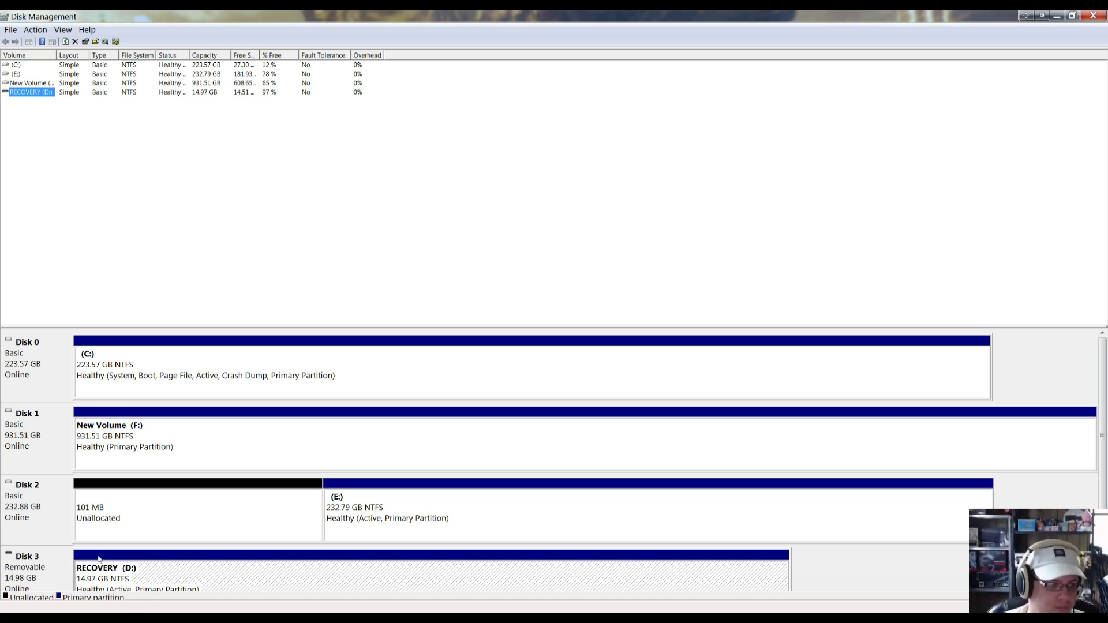
pyautogui.click(25, 564)
pyautogui.click(151, 570)
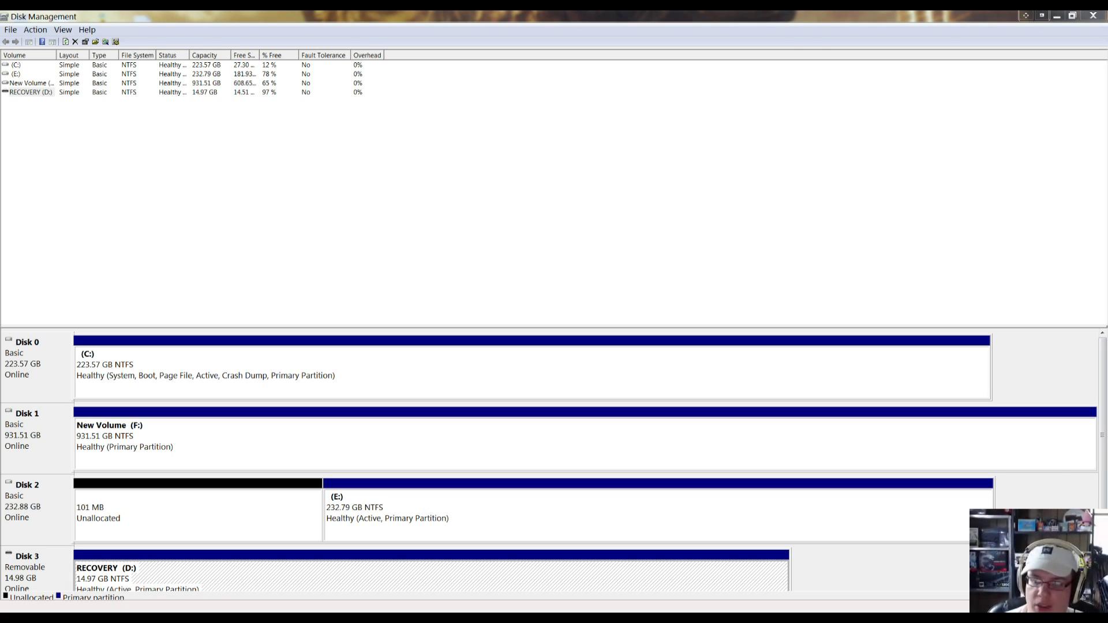
pyautogui.click(651, 377)
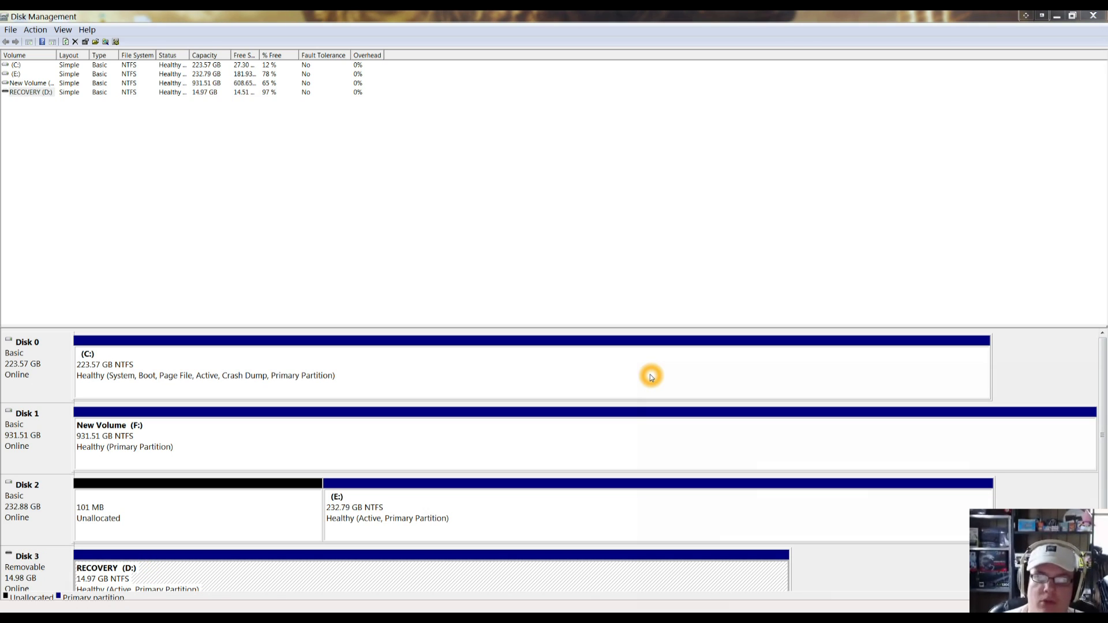
pyautogui.click(15, 581)
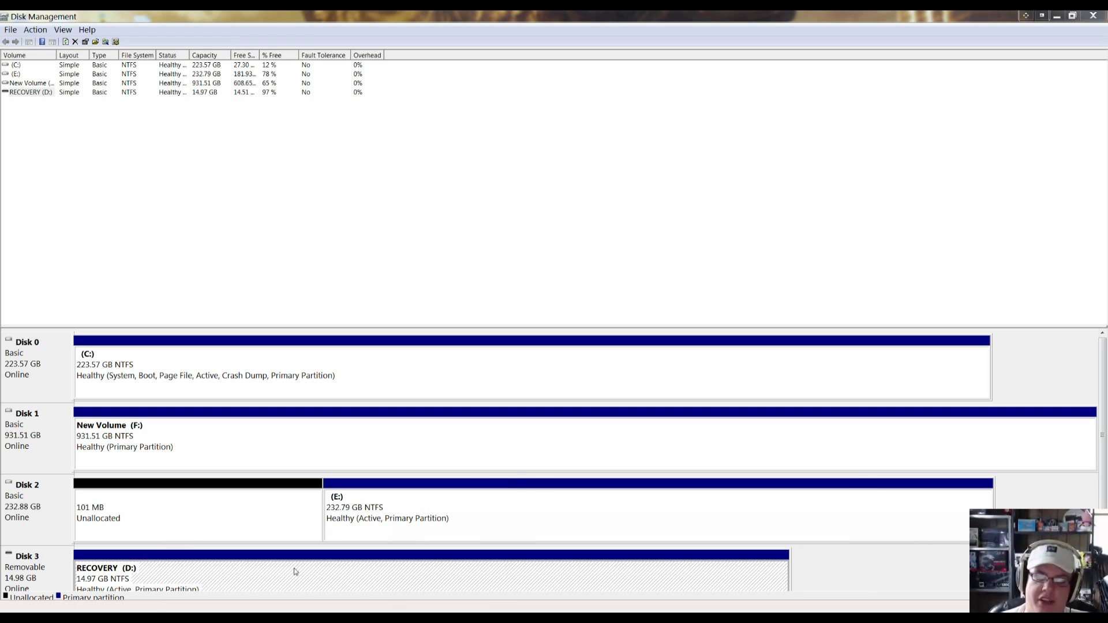
pyautogui.click(208, 577)
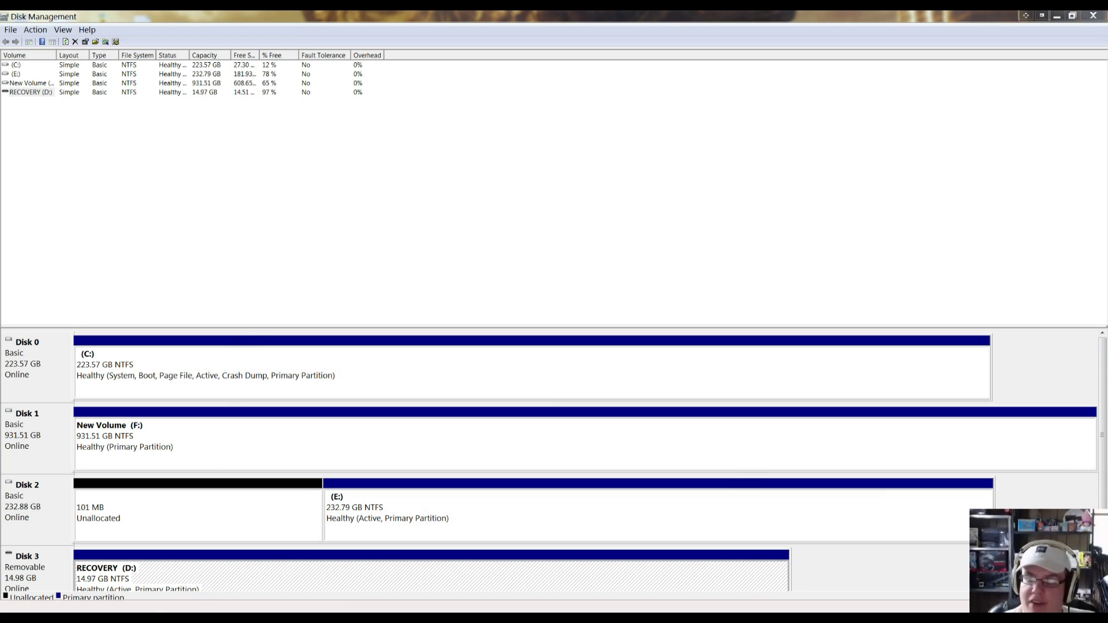
pyautogui.click(17, 585)
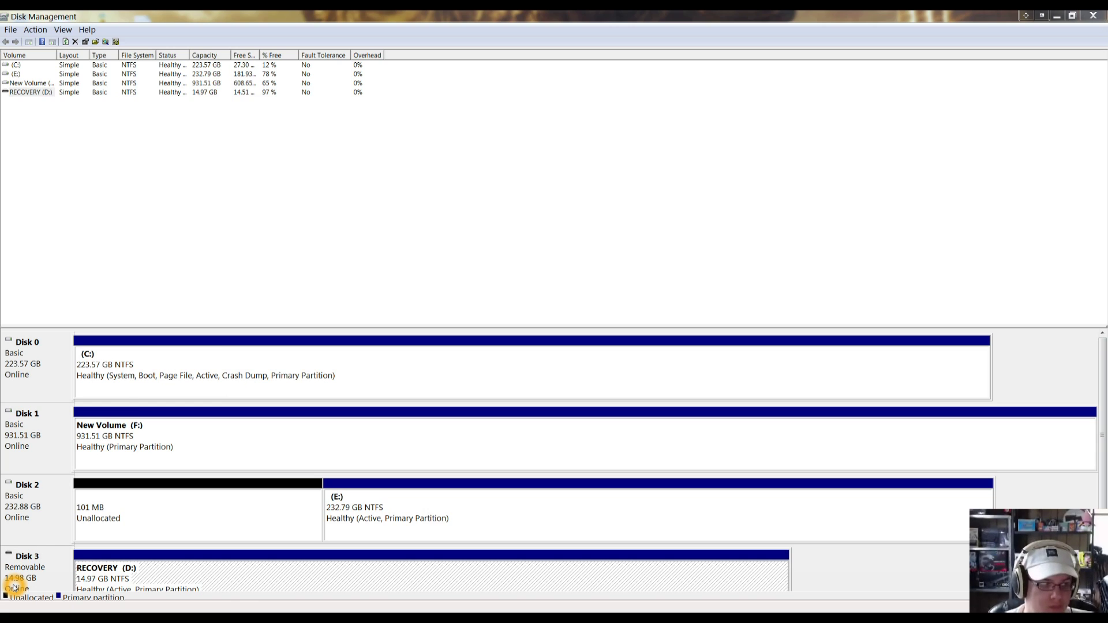
# View the drive letters that can be assigned to the RECOVERY (D:) volume, then cancel without changing the letter
pyautogui.rightClick(131, 572)
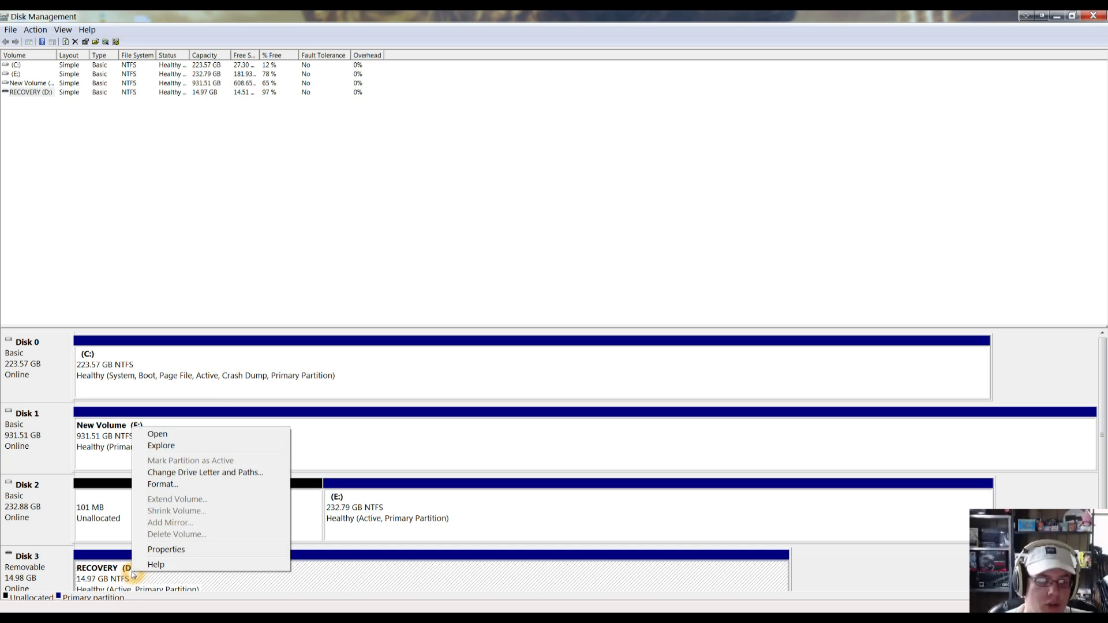
pyautogui.click(195, 474)
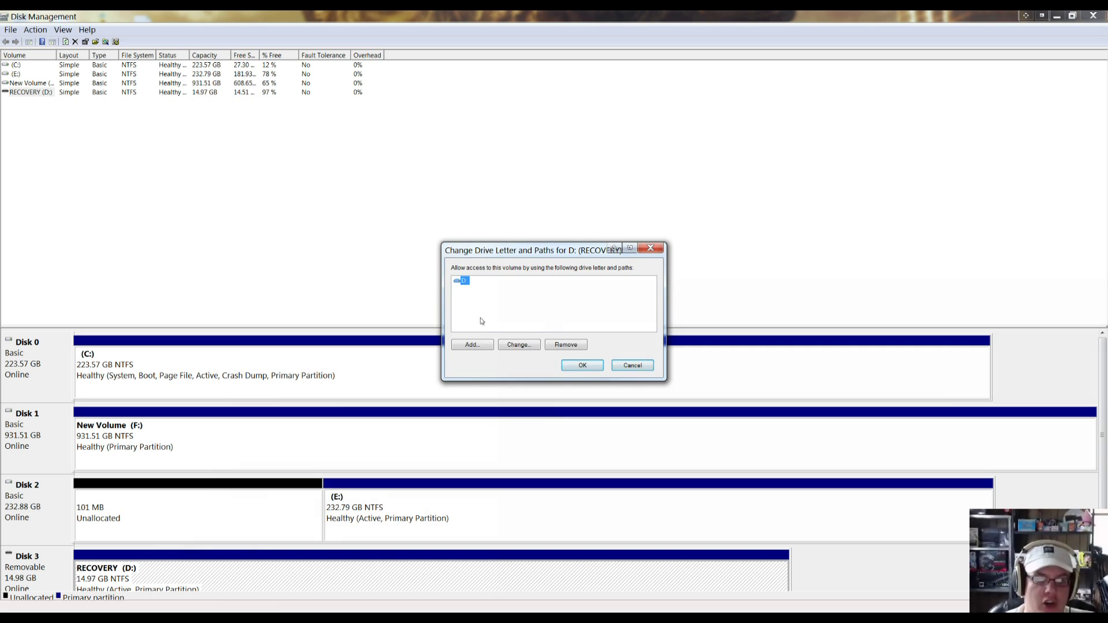
pyautogui.click(528, 346)
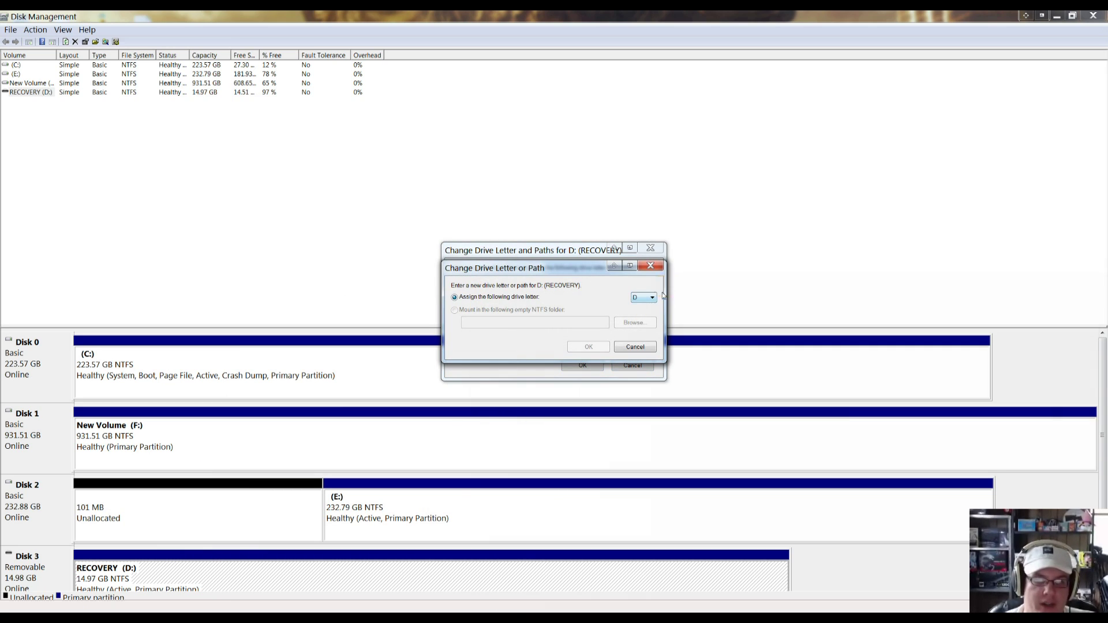
pyautogui.click(640, 299)
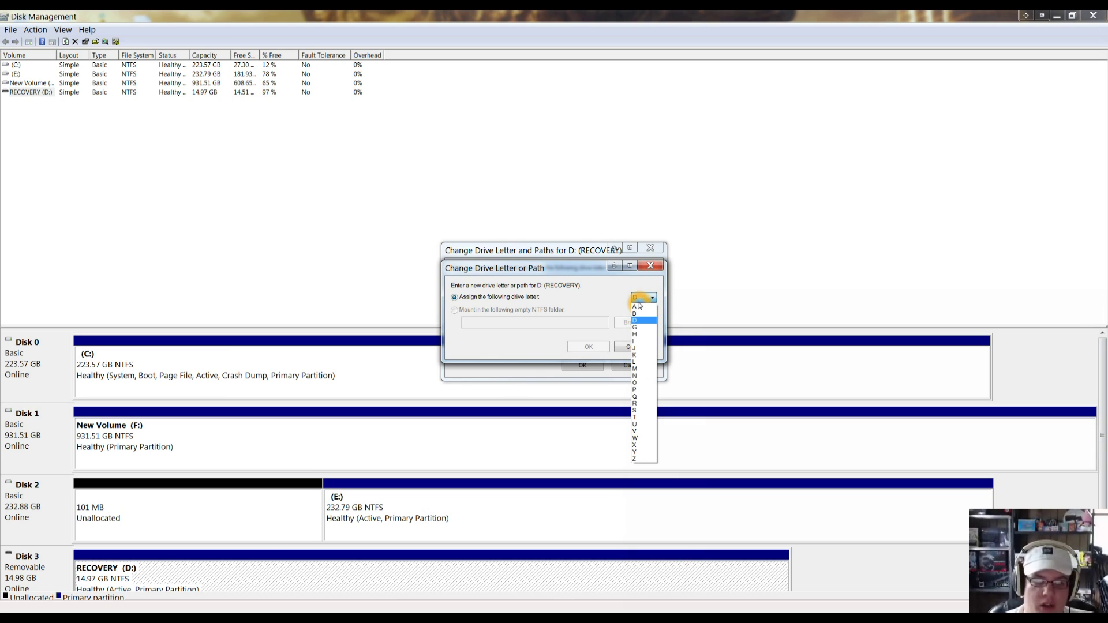
pyautogui.click(640, 298)
pyautogui.click(628, 347)
pyautogui.click(623, 374)
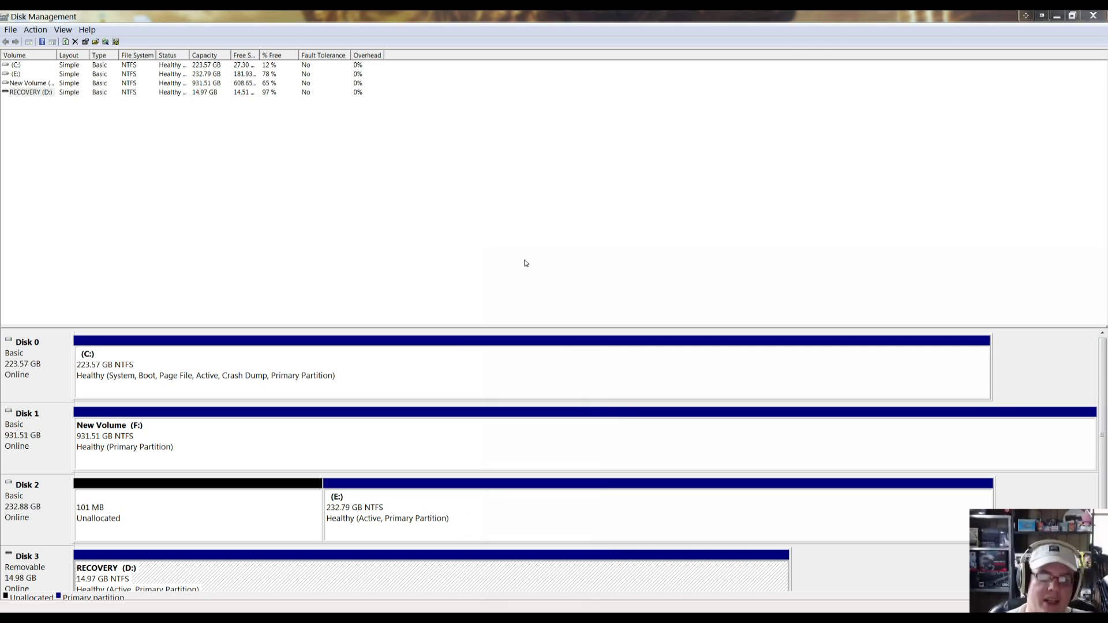
# Close Disk Management, search for "device man" and open Device Manager
pyautogui.click(1092, 15)
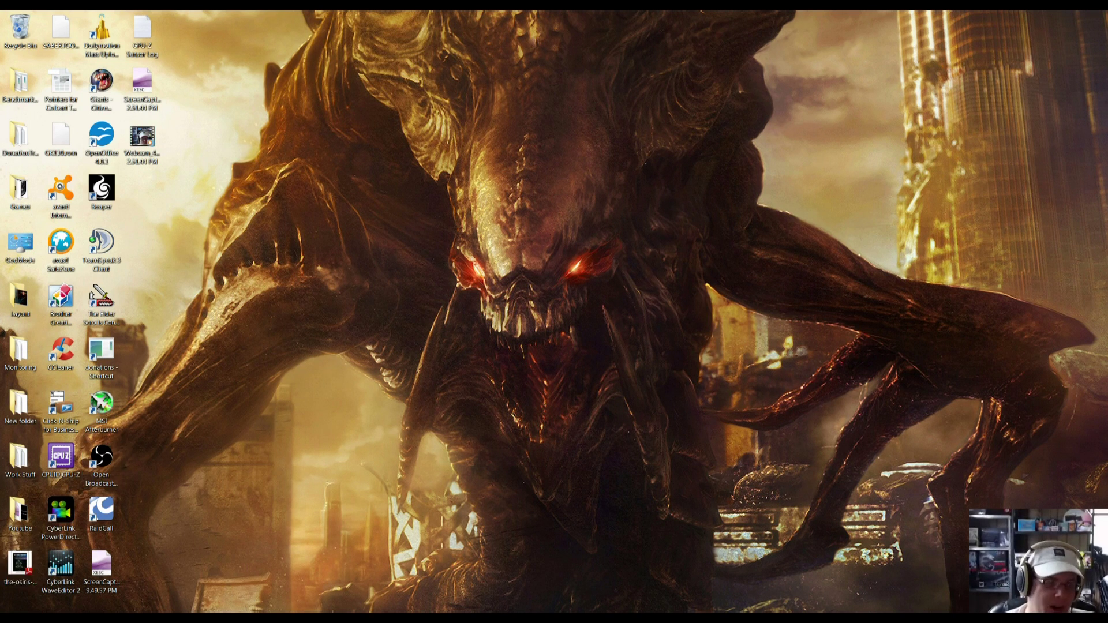
pyautogui.press('super')
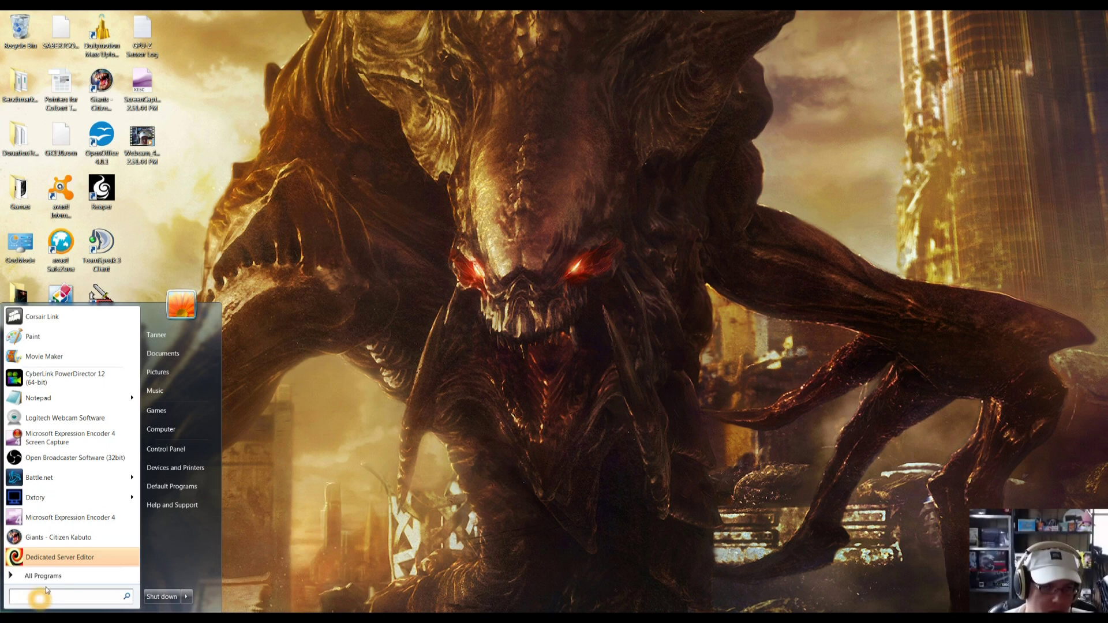
pyautogui.write('devi')
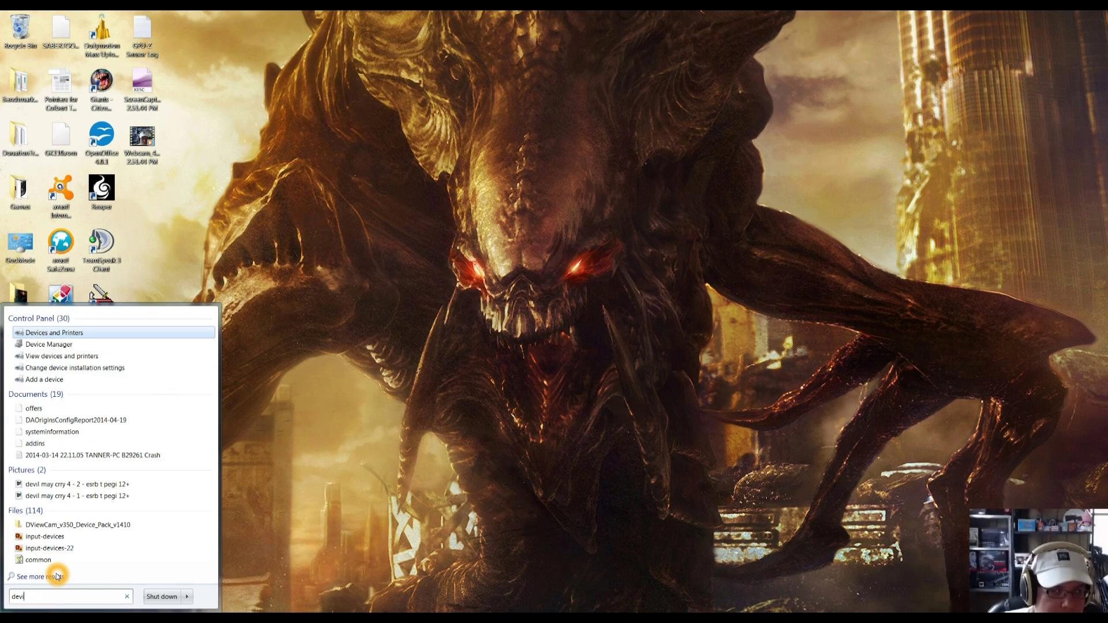
pyautogui.write('ce man')
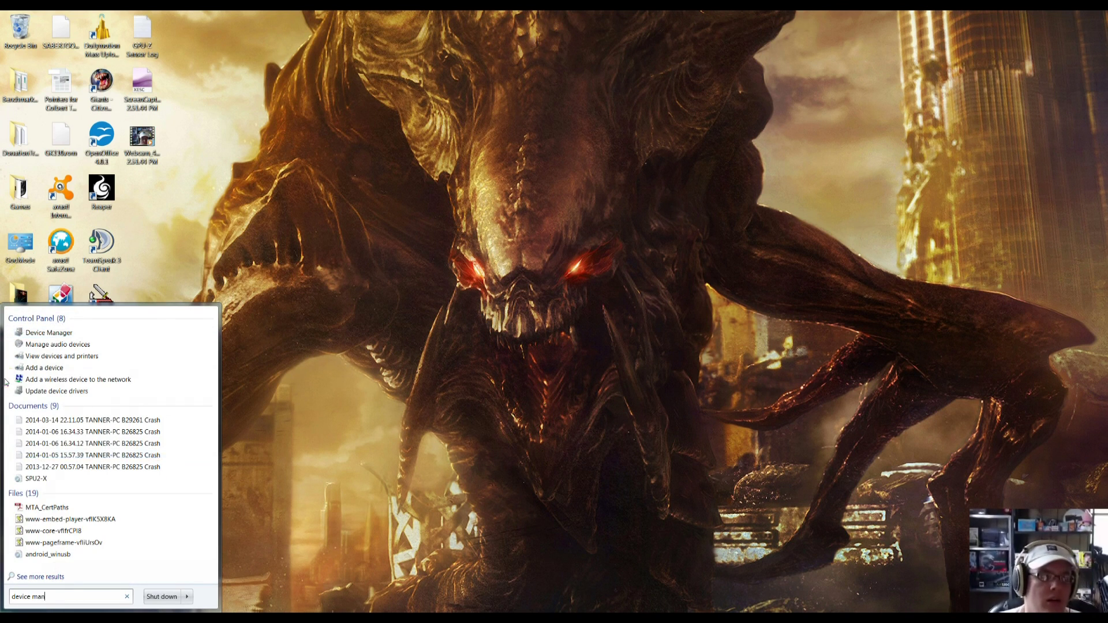
pyautogui.click(34, 333)
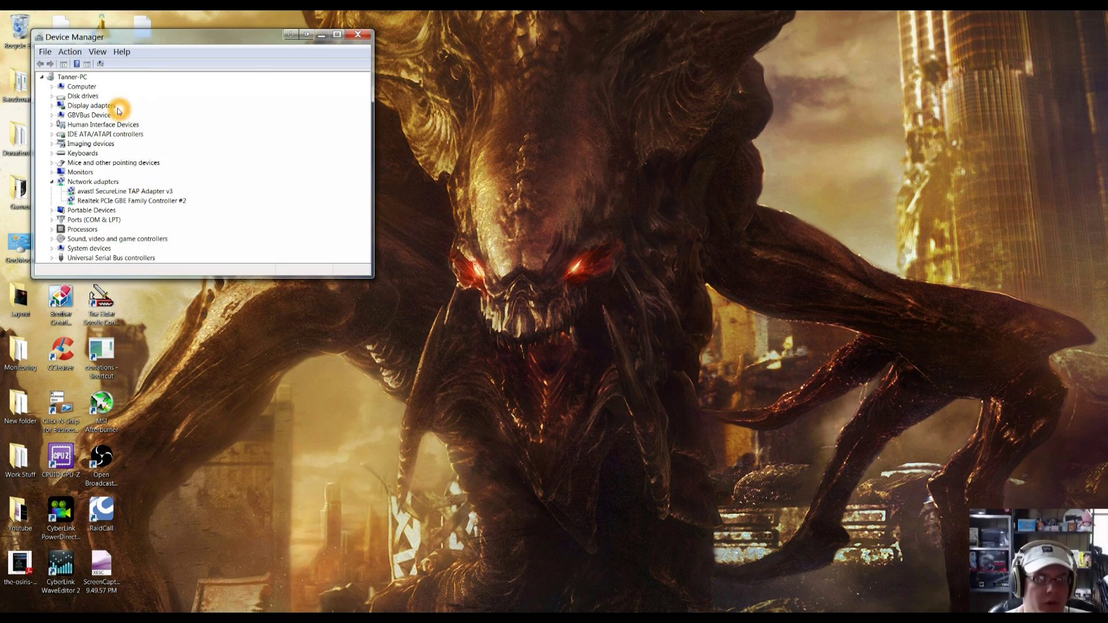
# Expand the Disk drives category and select the PNY USB 2.0 FD USB Device
pyautogui.click(58, 97)
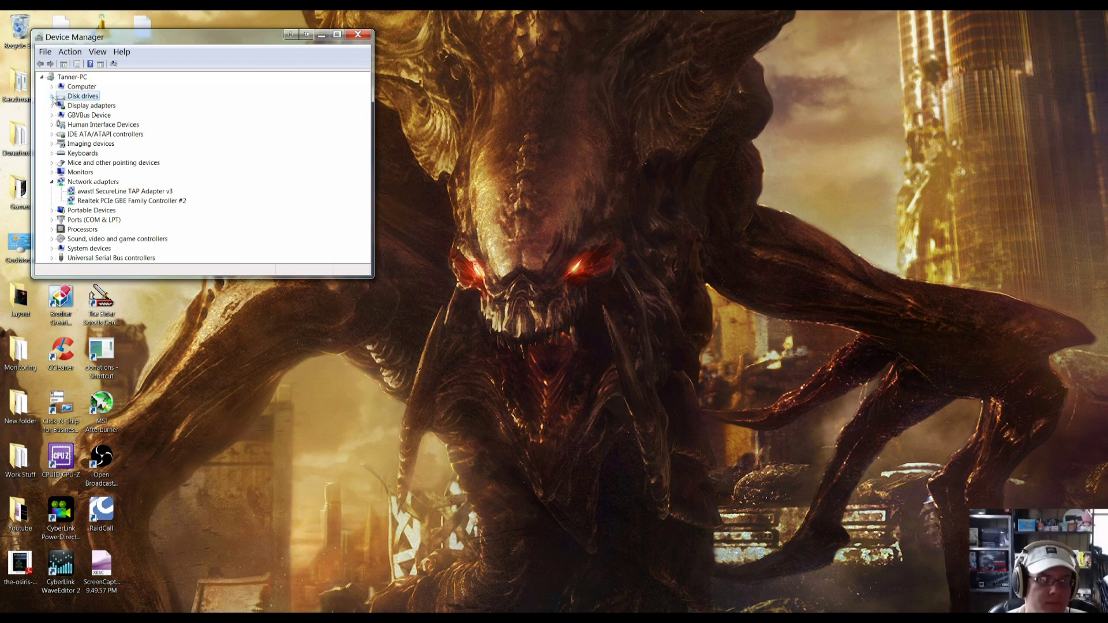
pyautogui.click(52, 97)
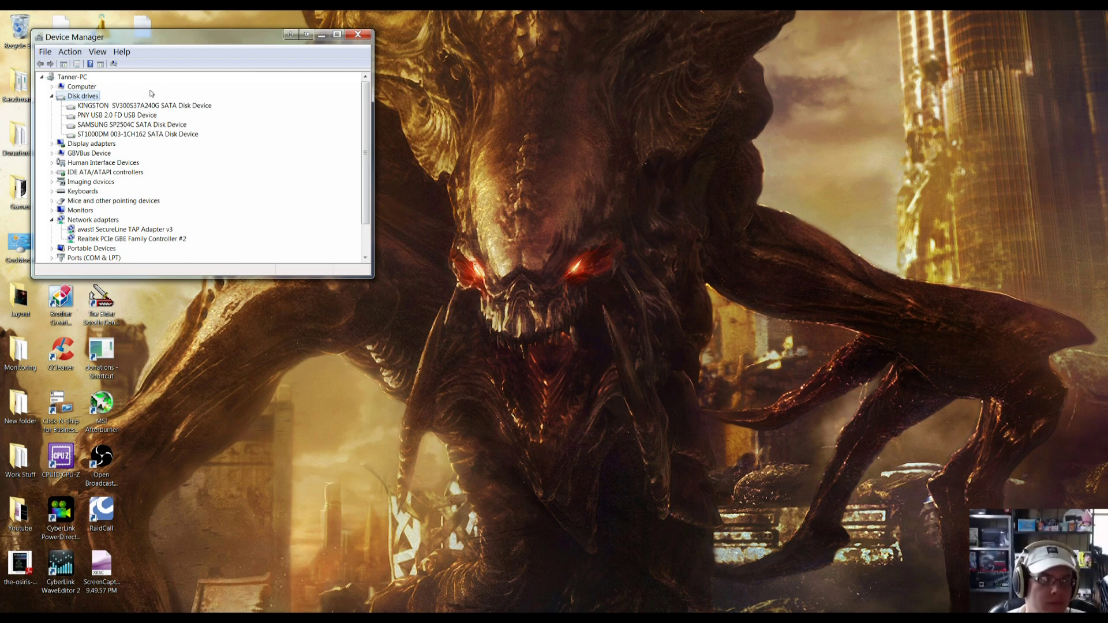
pyautogui.click(139, 114)
pyautogui.click(60, 128)
pyautogui.click(105, 114)
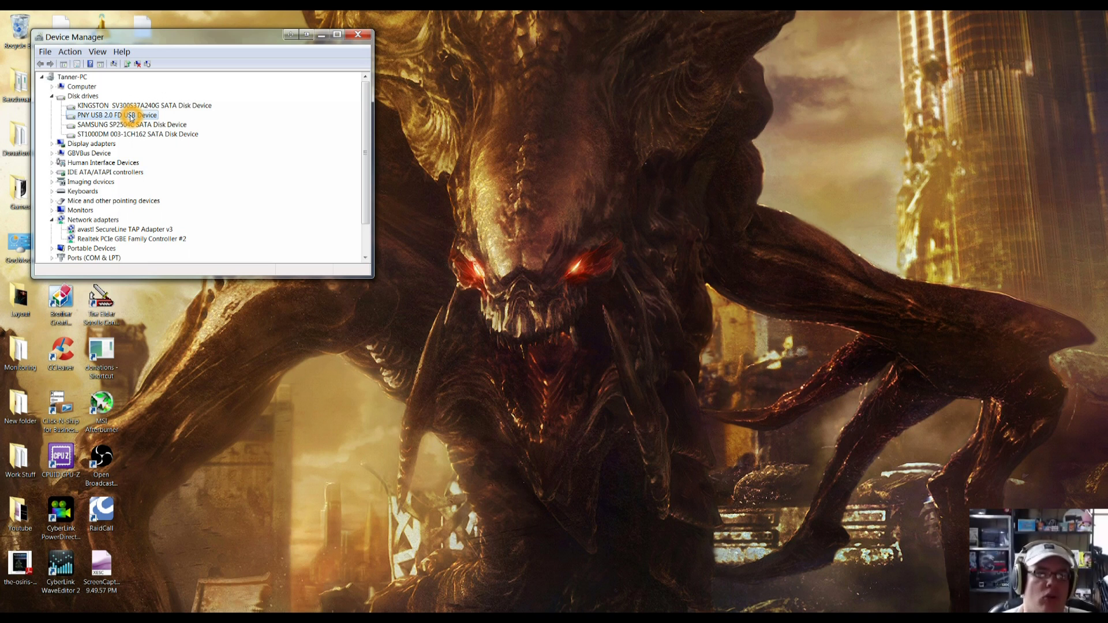
# View the driver update options for the PNY USB 2.0 FD USB Device and close the wizard without updating
pyautogui.rightClick(131, 118)
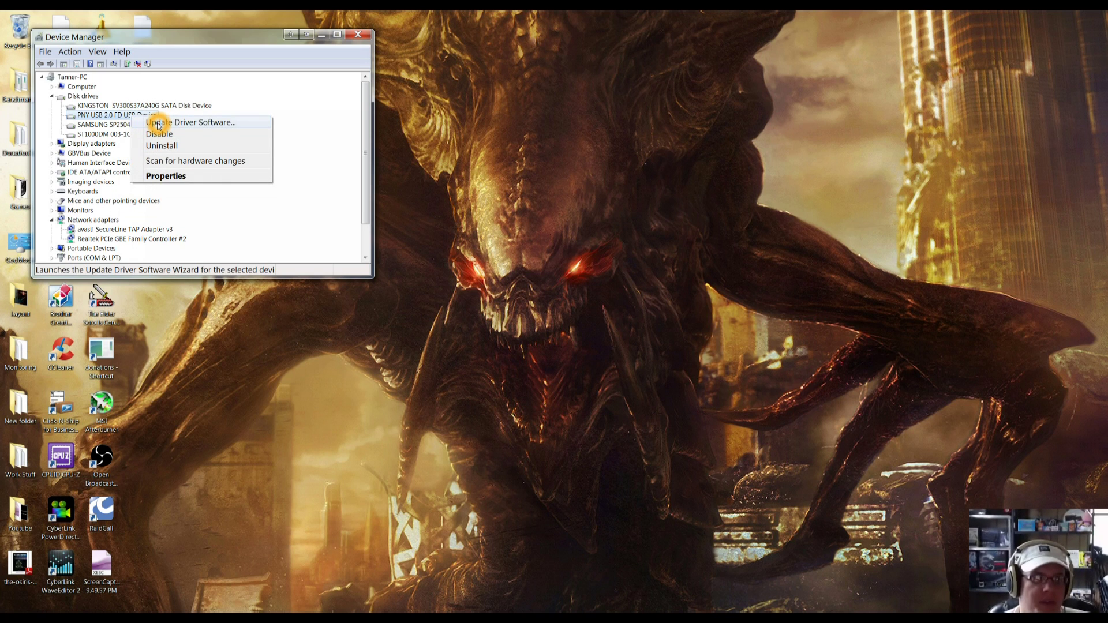
pyautogui.click(189, 45)
pyautogui.click(189, 45)
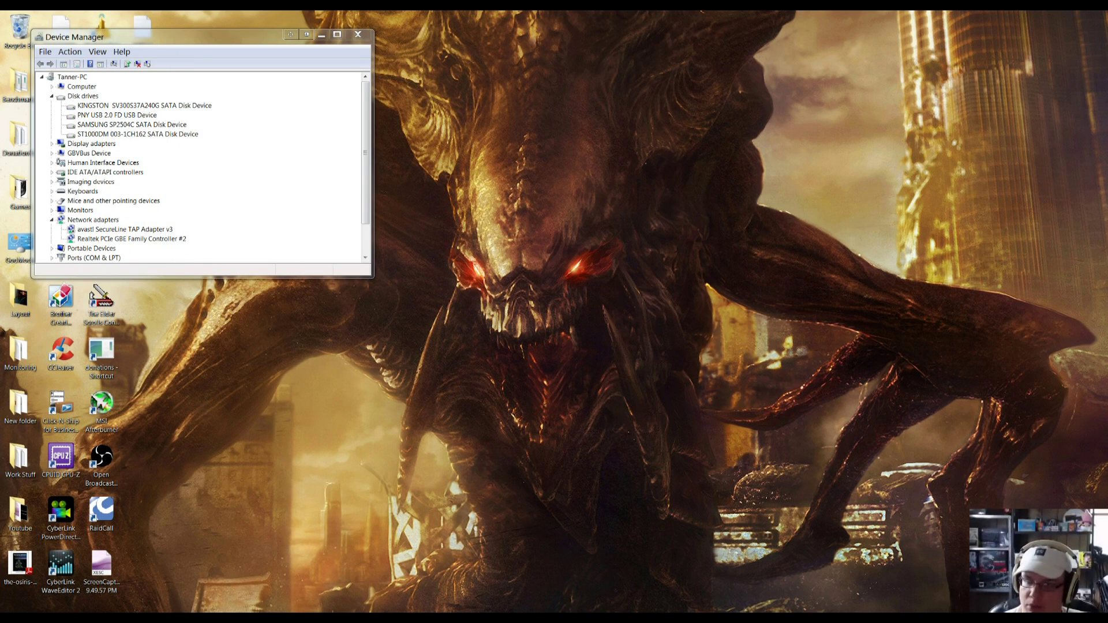
pyautogui.rightClick(126, 116)
pyautogui.click(143, 121)
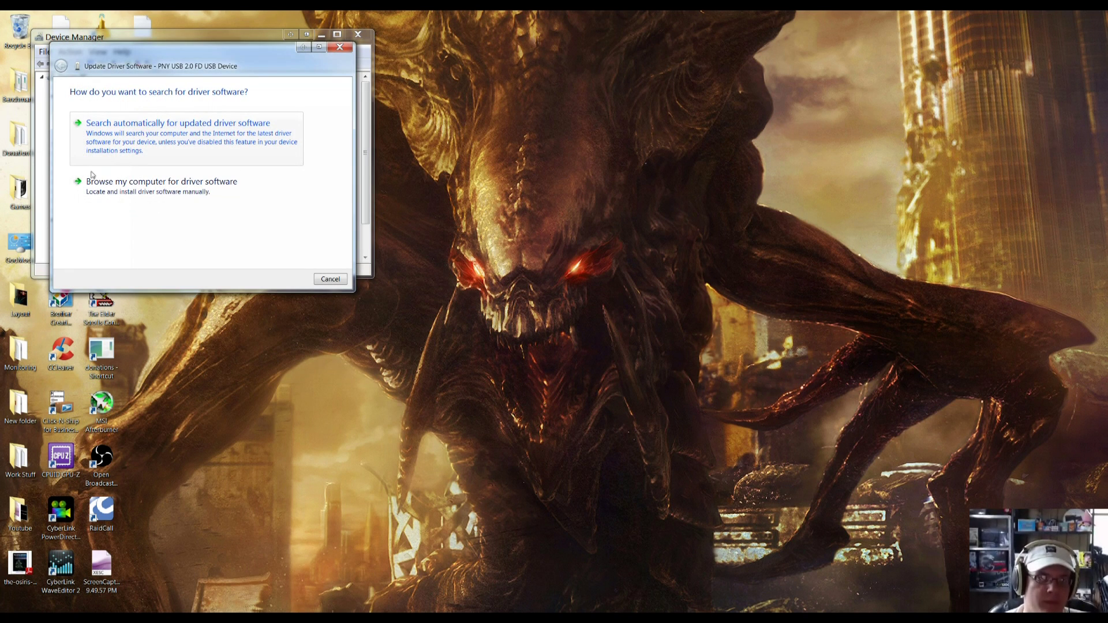
pyautogui.click(340, 47)
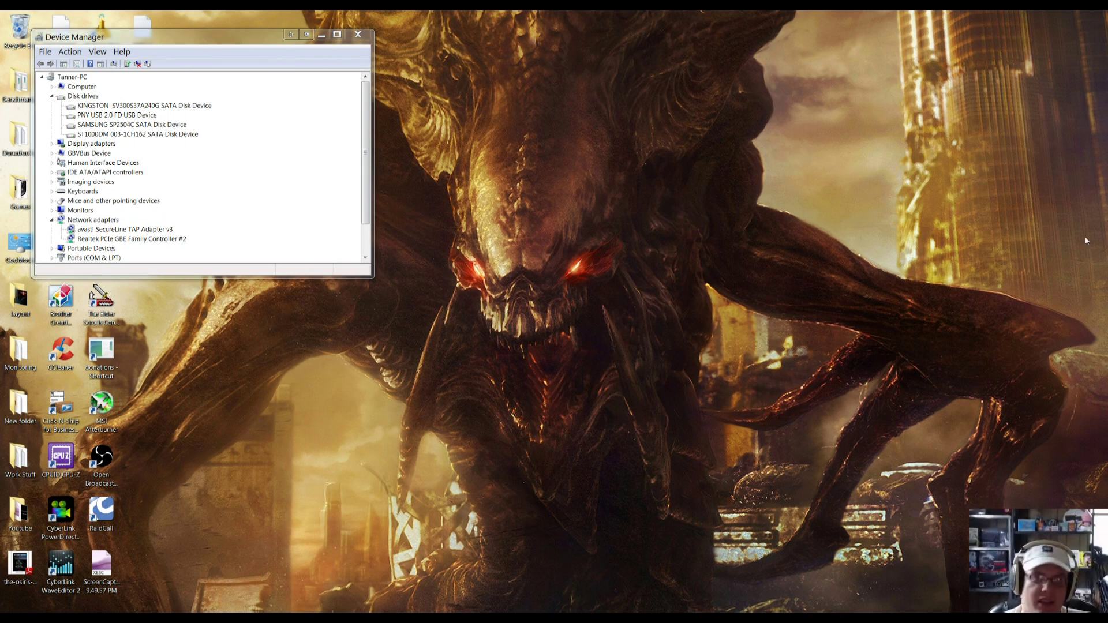
pyautogui.click(131, 114)
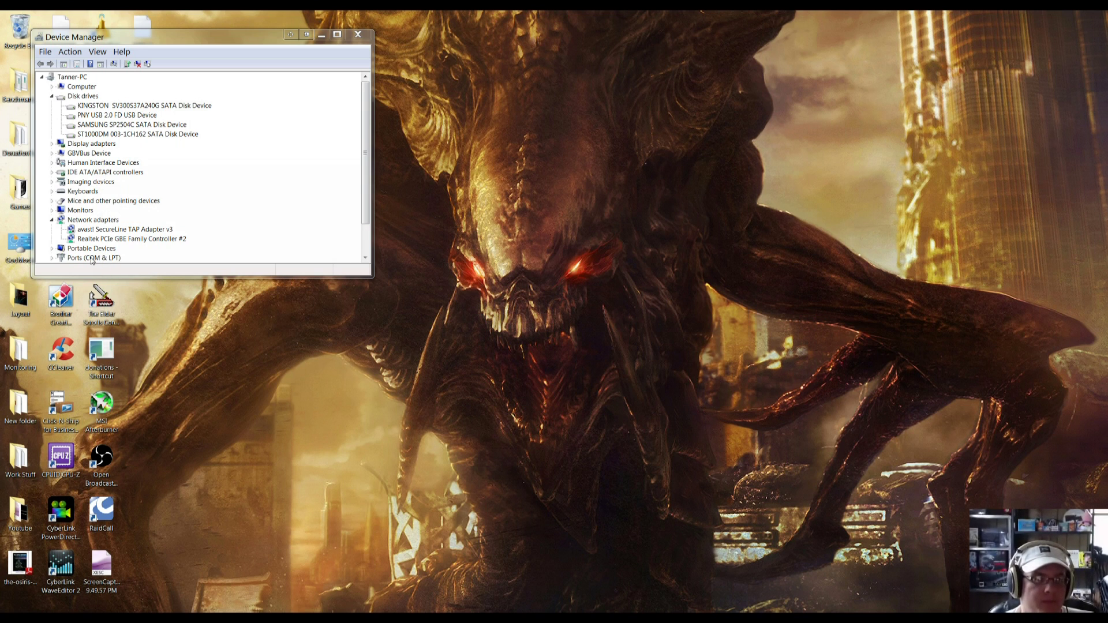
# Expand the Universal Serial Bus controllers category, examine its listed devices, and move the window clear of the desktop icons
pyautogui.click(92, 220)
pyautogui.scroll(-2, 94, 252)
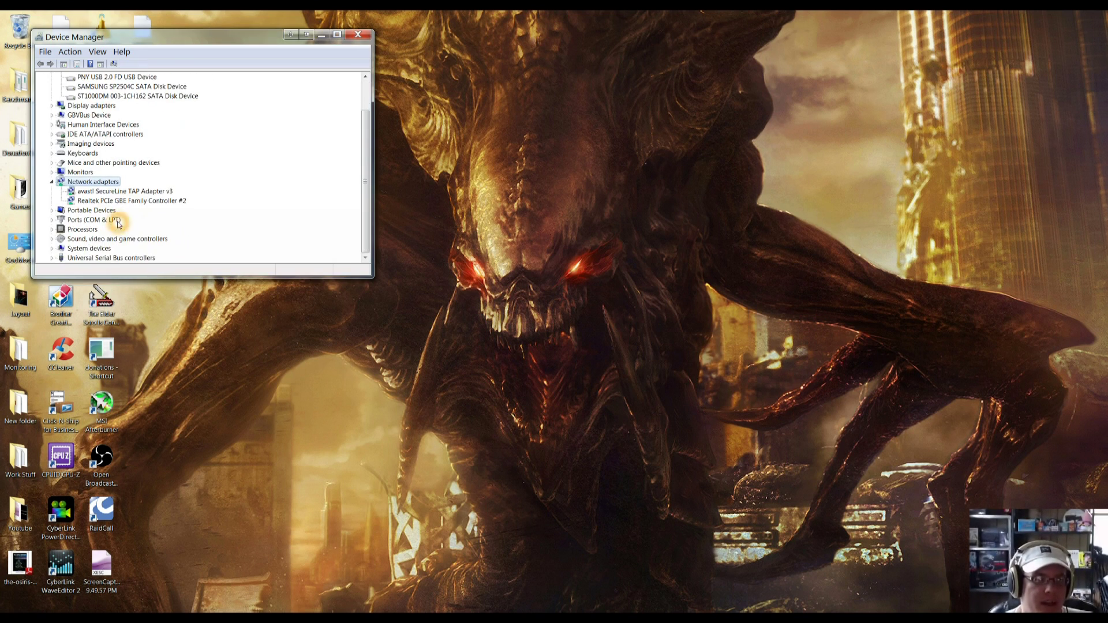
pyautogui.click(92, 258)
pyautogui.click(51, 258)
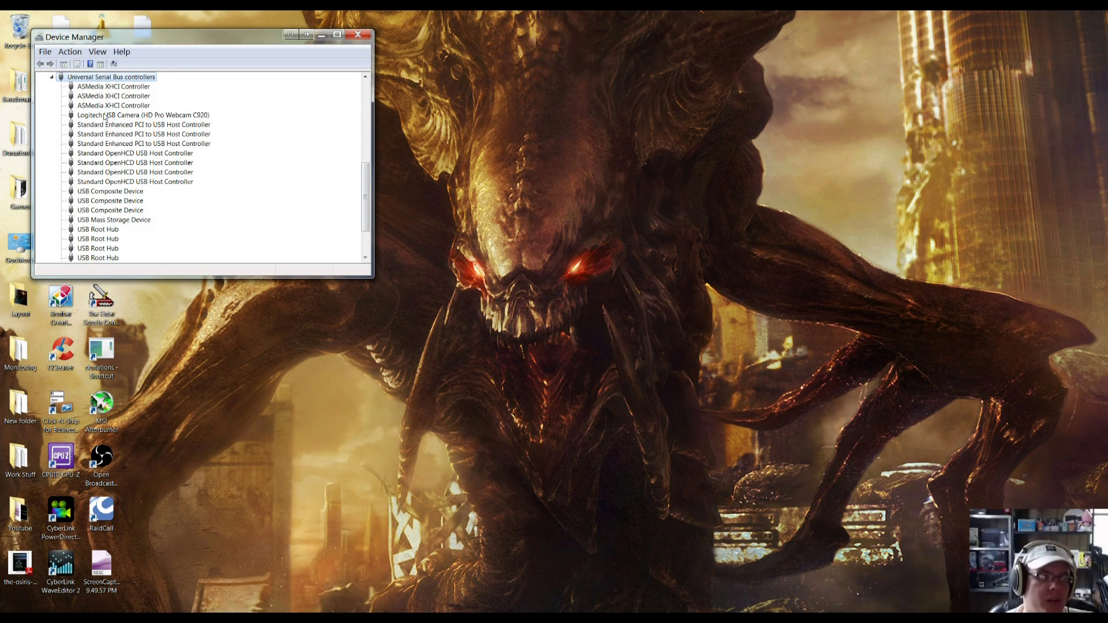
pyautogui.scroll(-2, 194, 199)
pyautogui.scroll(3, 210, 212)
pyautogui.scroll(-2, 191, 202)
pyautogui.scroll(2, 172, 165)
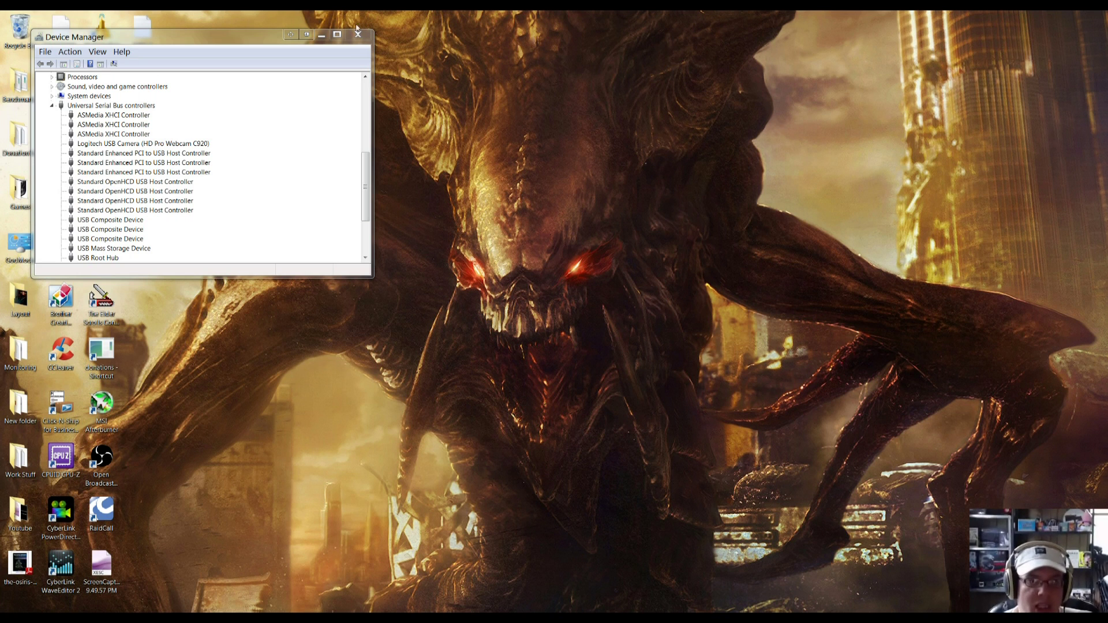
pyautogui.moveTo(273, 39); pyautogui.dragTo(671, 64)
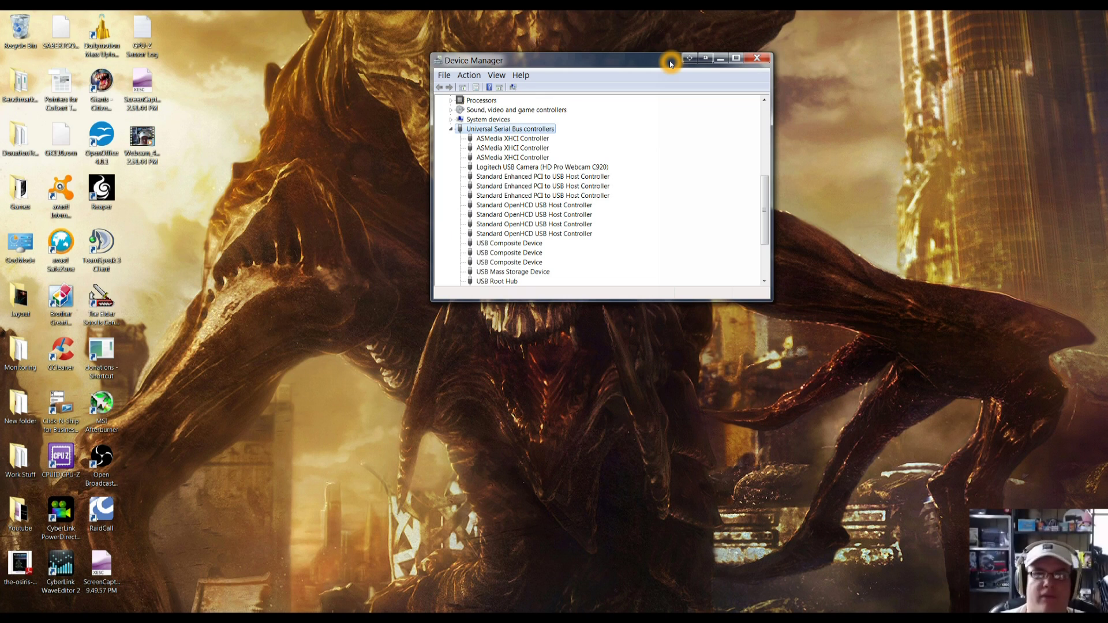